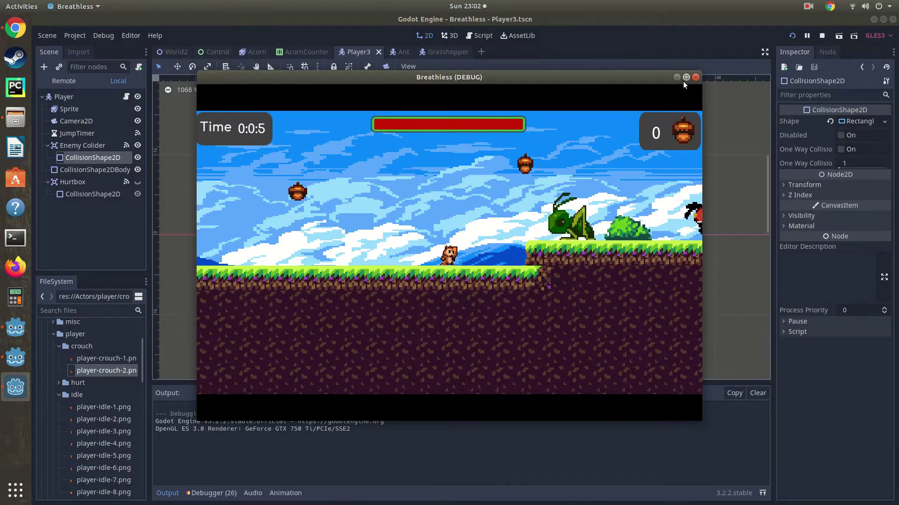
Maximize the running Breathless (DEBUG) game window to fill the screen.
{"action": "left_click", "coordinate": [684, 81]}
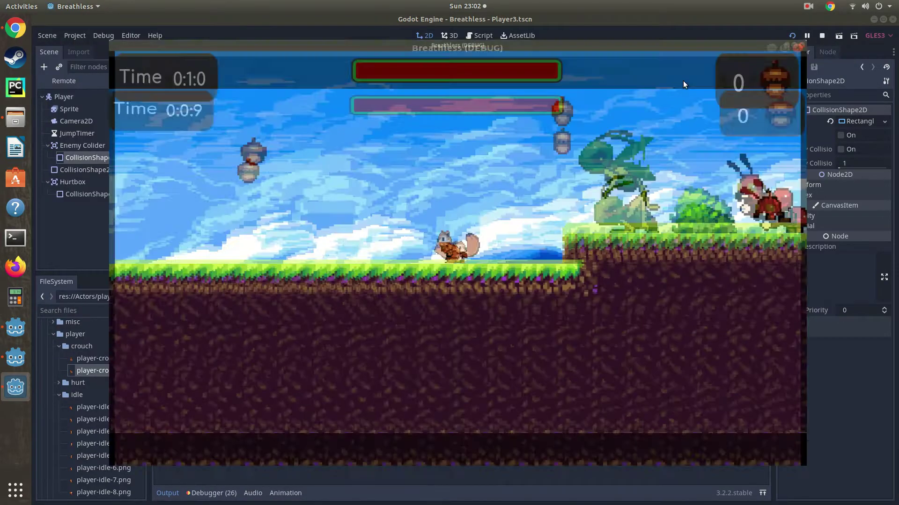
Run and jump the squirrel right past the bush, gliding beyond the floating platform.
{"action": "key", "text": "Right"}
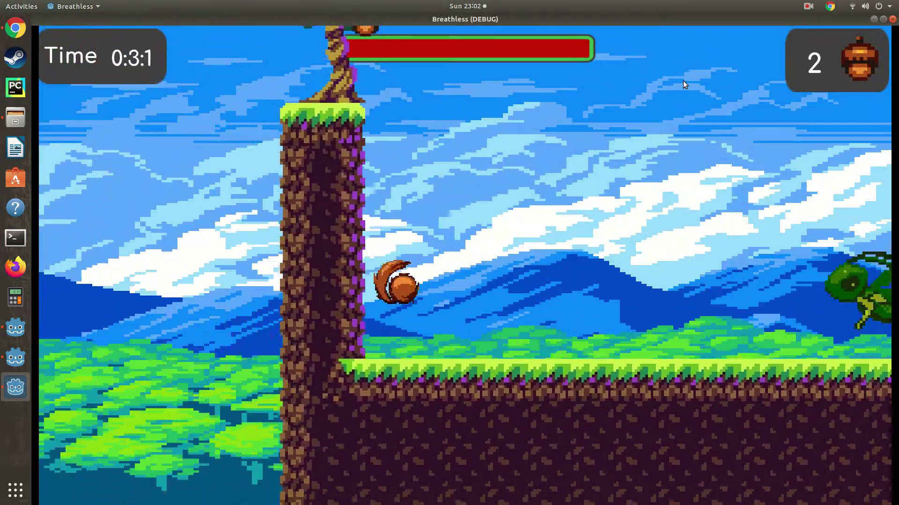
{"action": "key", "text": "Up"}
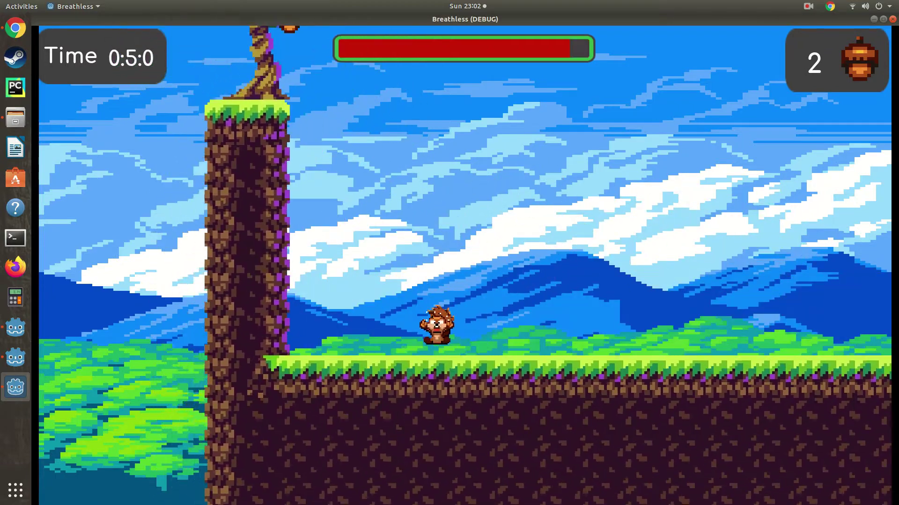
{"action": "key", "text": "Right"}
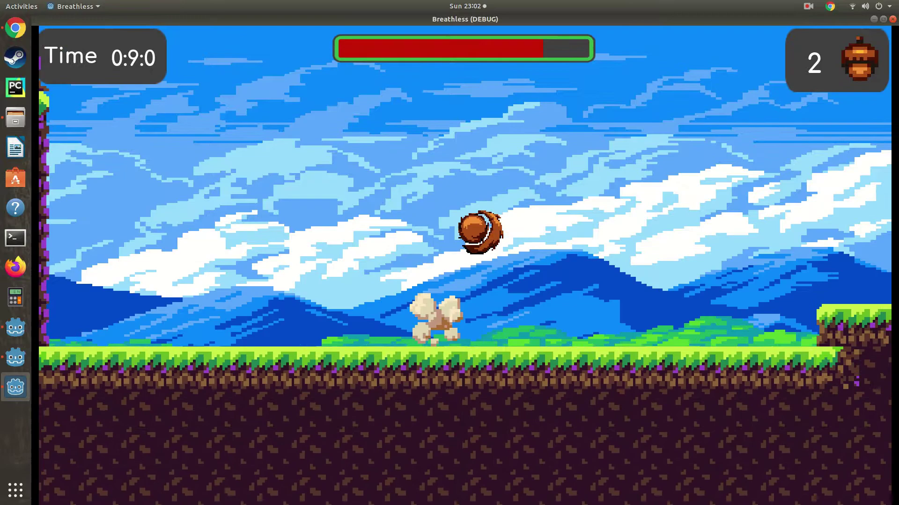
{"action": "key", "text": "Right"}
{"action": "key", "text": "Up"}
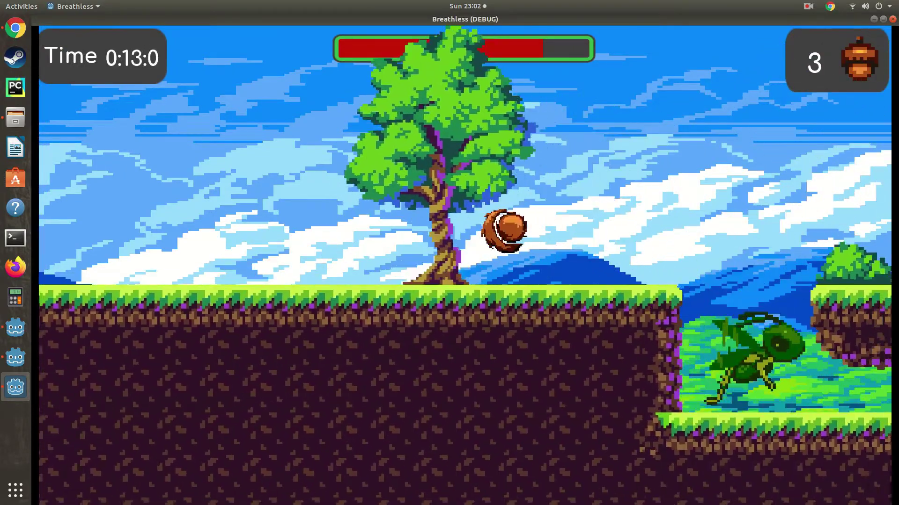
{"action": "key", "text": "Right"}
{"action": "key", "text": "Right"}
{"action": "key", "text": "Up"}
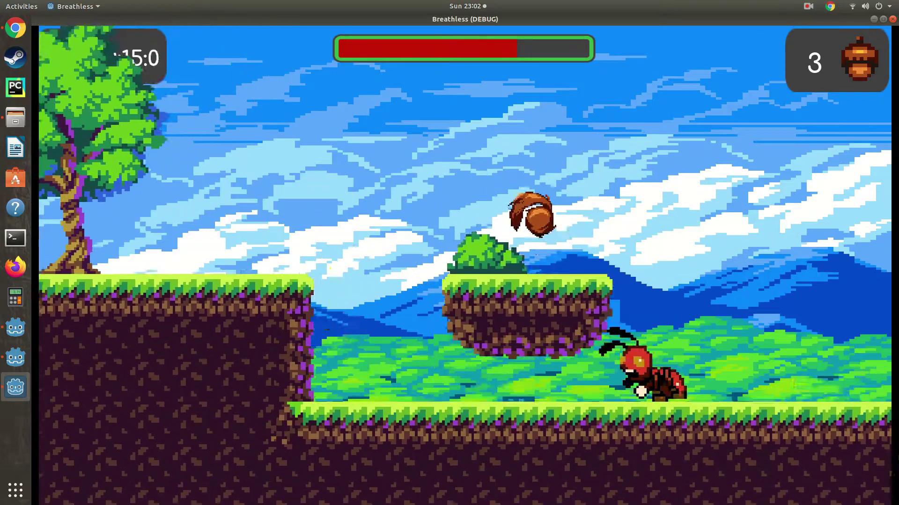
{"action": "key", "text": "Right"}
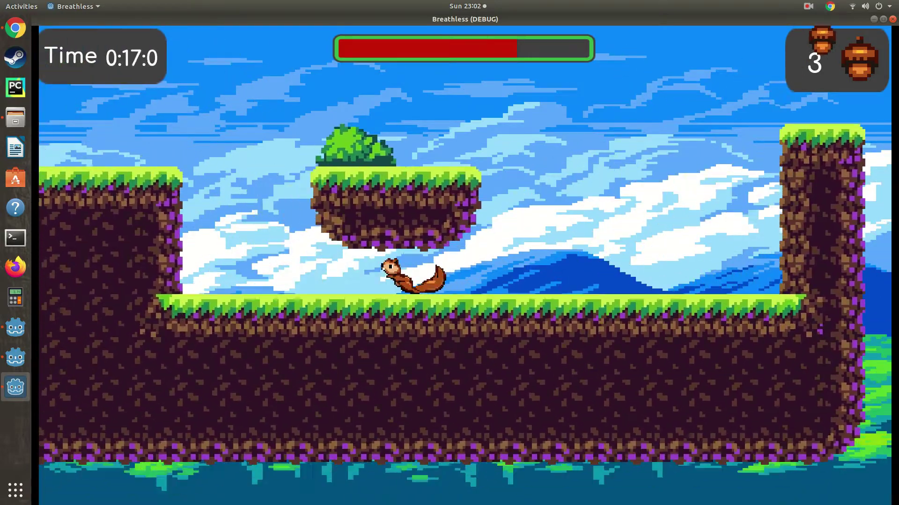
{"action": "key", "text": "Up"}
{"action": "key", "text": "Right"}
{"action": "key", "text": "Right"}
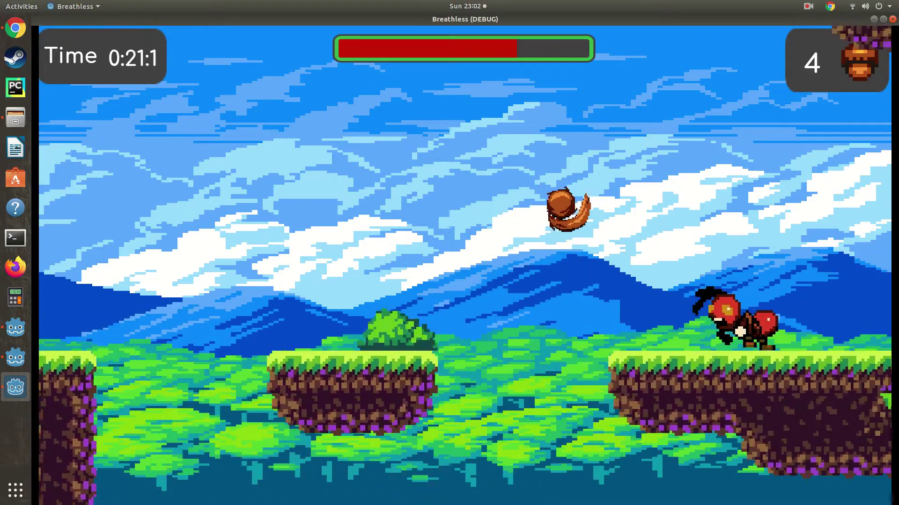
Climb the squirrel up past the ants, grabbing an acorn and landing on a platform.
{"action": "key", "text": "Right"}
{"action": "key", "text": "Up"}
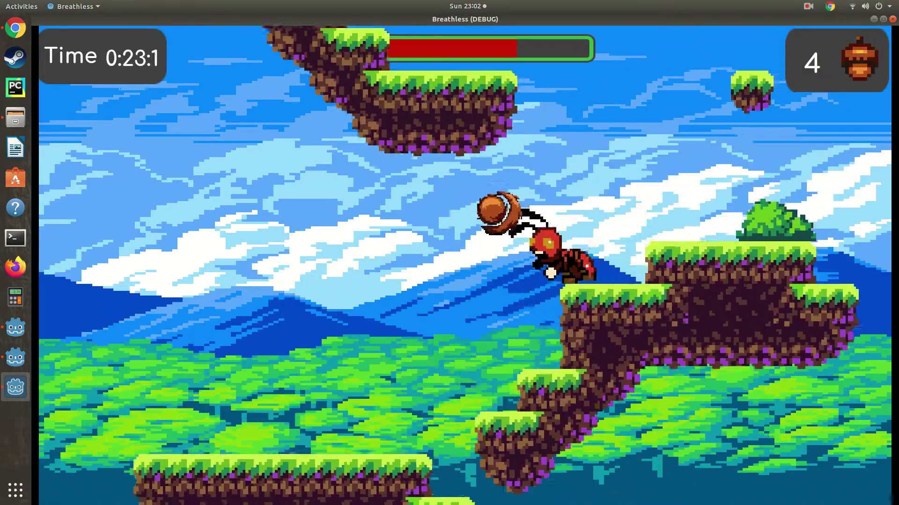
{"action": "key", "text": "Left"}
{"action": "key", "text": "Up"}
{"action": "key", "text": "Right"}
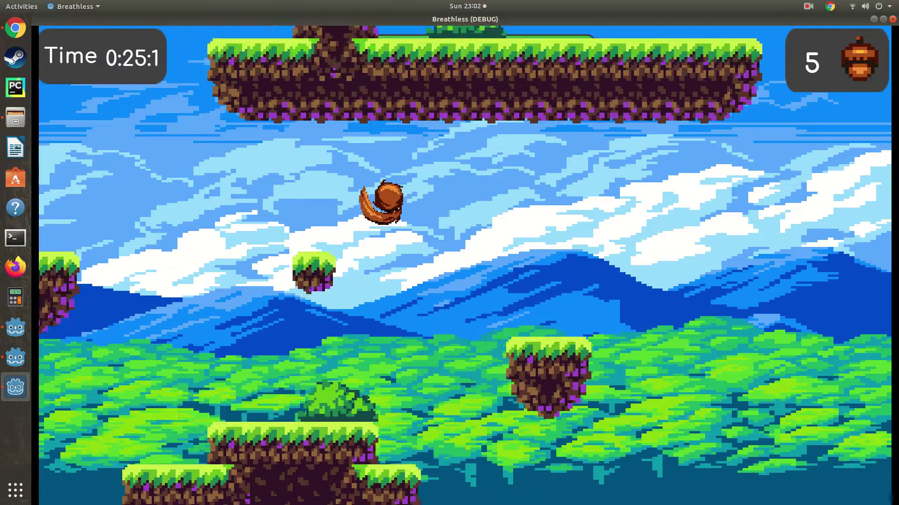
{"action": "key", "text": "Left"}
{"action": "key", "text": "Right"}
{"action": "key", "text": "Up"}
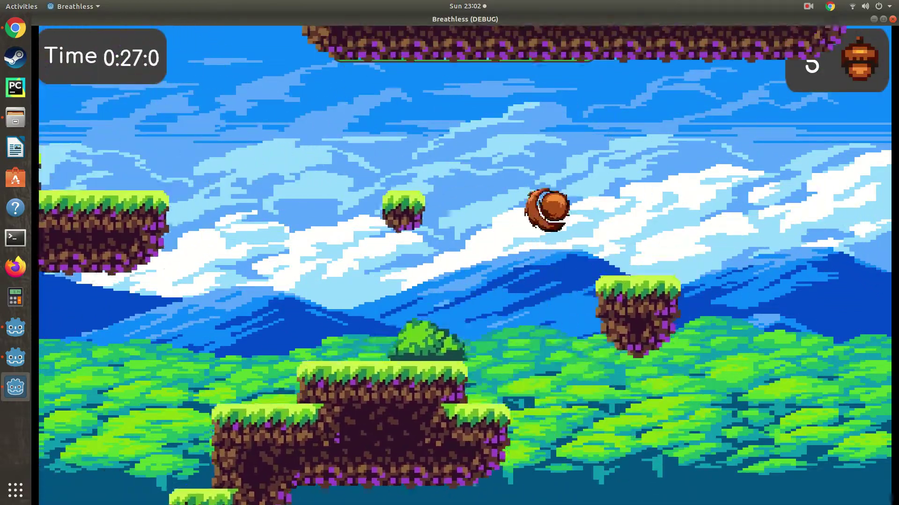
Move left past the ant, collect the tree's acorn, then grab the next platform acorn.
{"action": "key", "text": "Left"}
{"action": "key", "text": "Up"}
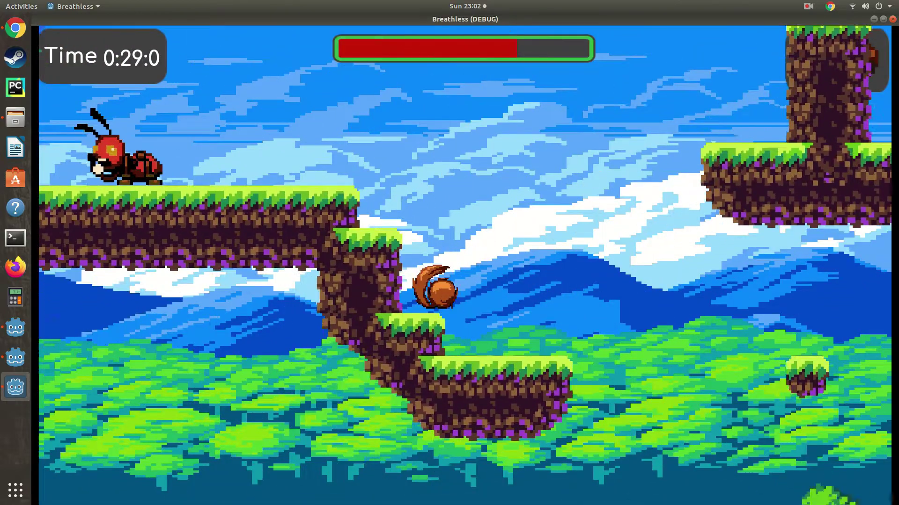
{"action": "key", "text": "Right"}
{"action": "key", "text": "Up"}
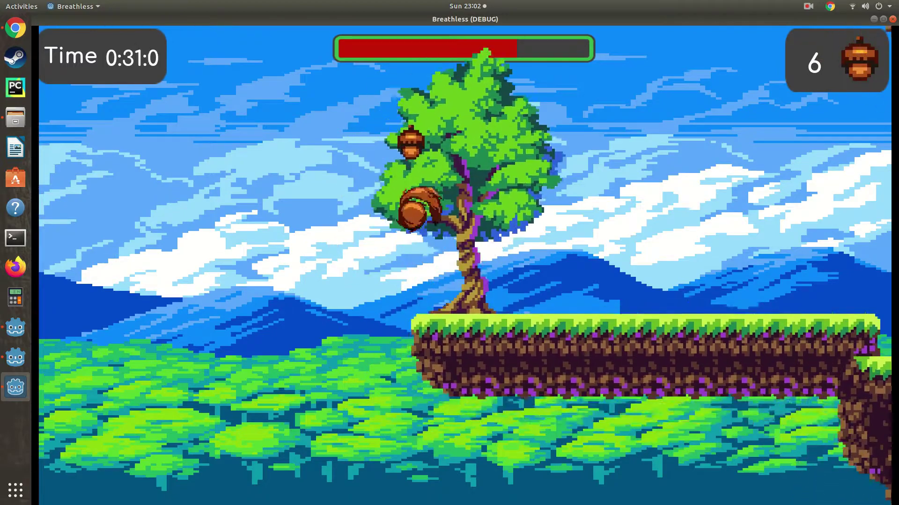
{"action": "key", "text": "Right"}
{"action": "key", "text": "Left"}
{"action": "key", "text": "Up"}
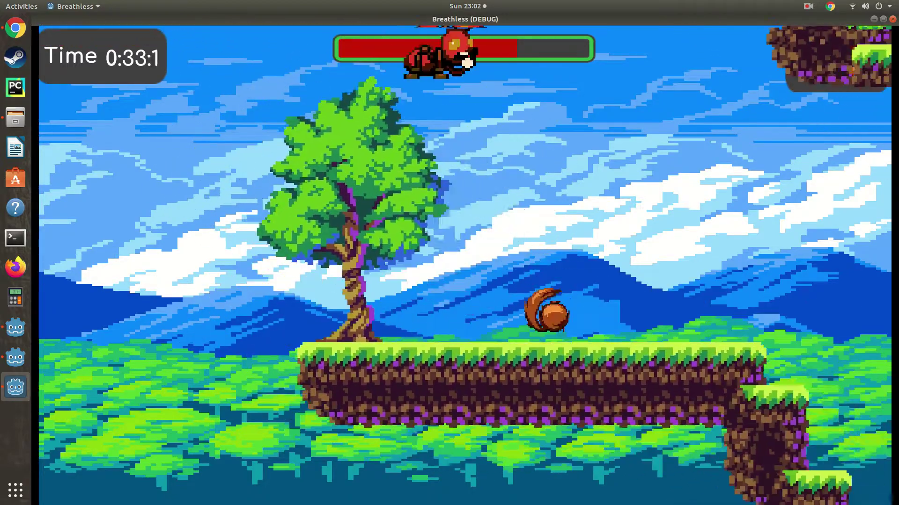
Run right past enemies, collecting the ground acorn and the acorn in the tree.
{"action": "key", "text": "Right"}
{"action": "key", "text": "Up"}
{"action": "key", "text": "Right"}
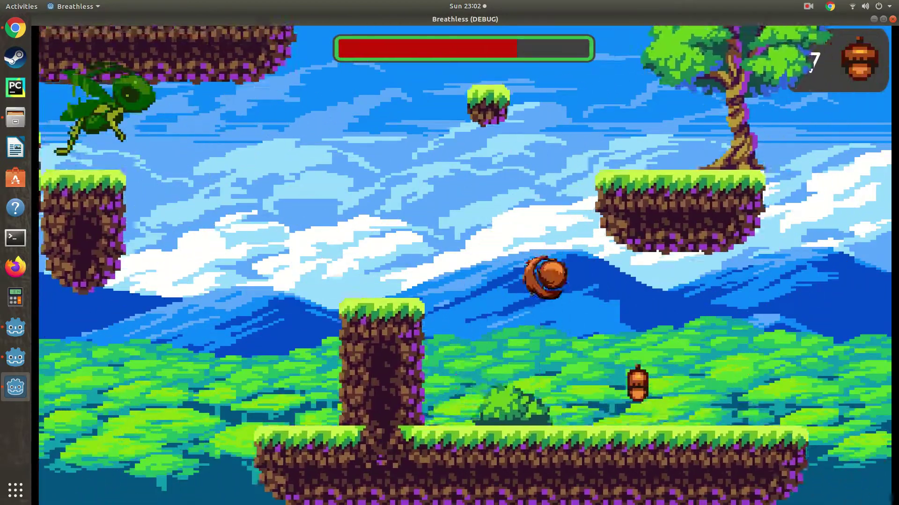
{"action": "key", "text": "Right"}
{"action": "key", "text": "Up"}
{"action": "key", "text": "Right"}
{"action": "key", "text": "Up"}
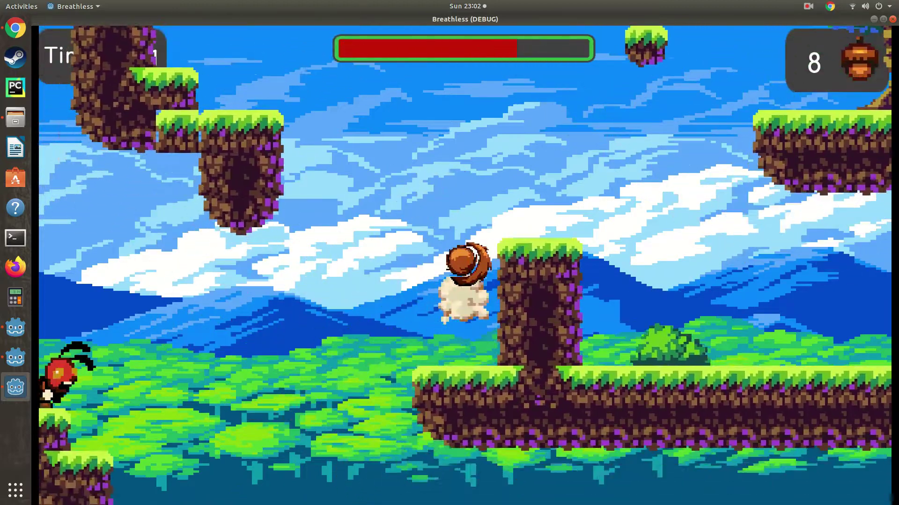
{"action": "key", "text": "Up"}
{"action": "key", "text": "Right"}
{"action": "key", "text": "Up"}
{"action": "key", "text": "Right"}
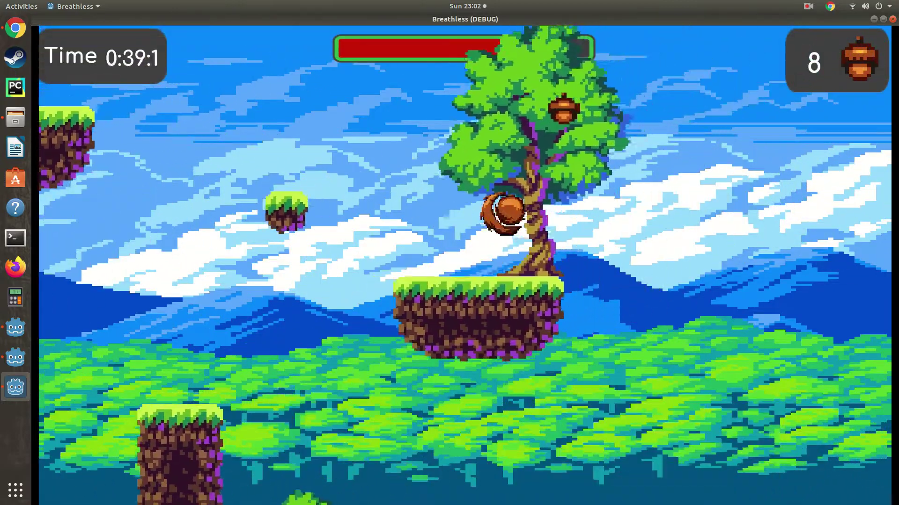
{"action": "key", "text": "Up"}
Jump left across platform gaps to collect the acorn by the tree.
{"action": "key", "text": "Left"}
{"action": "key", "text": "Up"}
{"action": "key", "text": "Left"}
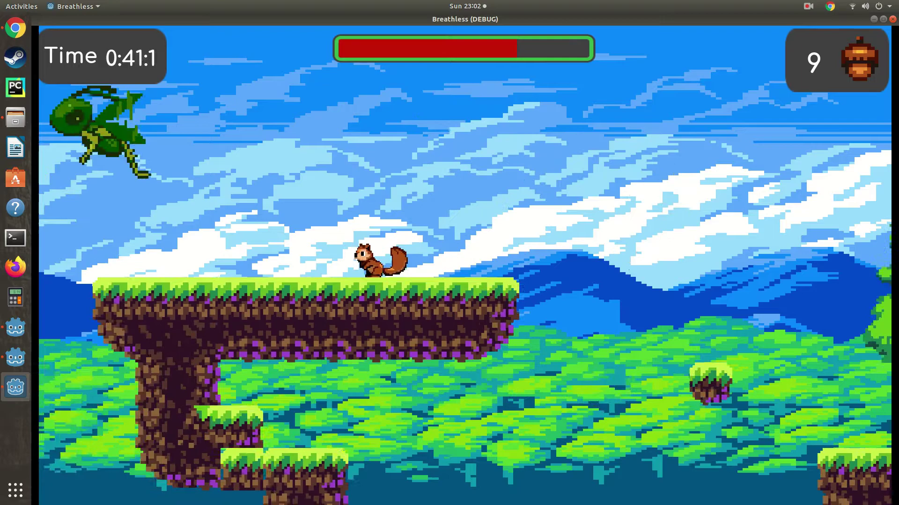
{"action": "key", "text": "Left"}
{"action": "key", "text": "Up"}
{"action": "key", "text": "Left"}
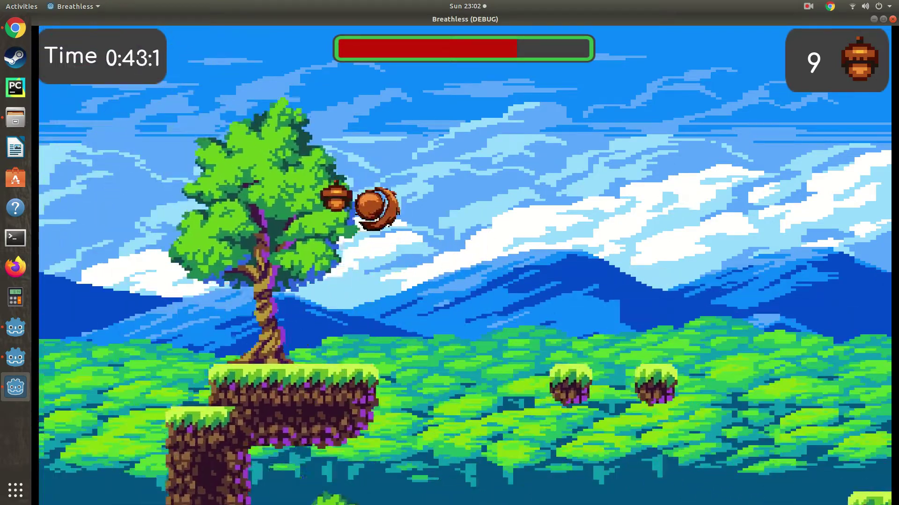
{"action": "key", "text": "Left"}
{"action": "key", "text": "Up"}
Glide to the floating platform, grab the tree acorn, and collect another mid-jump.
{"action": "key", "text": "Right"}
{"action": "key", "text": "Up"}
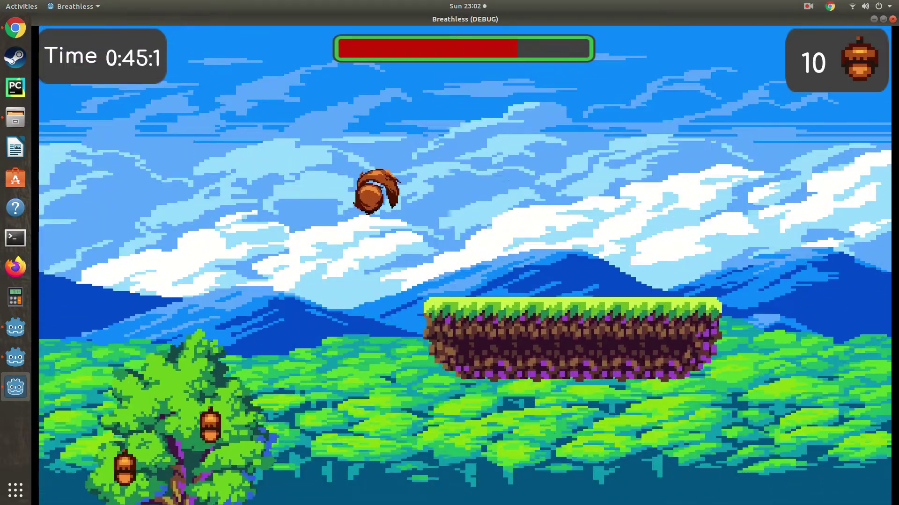
{"action": "key", "text": "Right"}
{"action": "key", "text": "Up"}
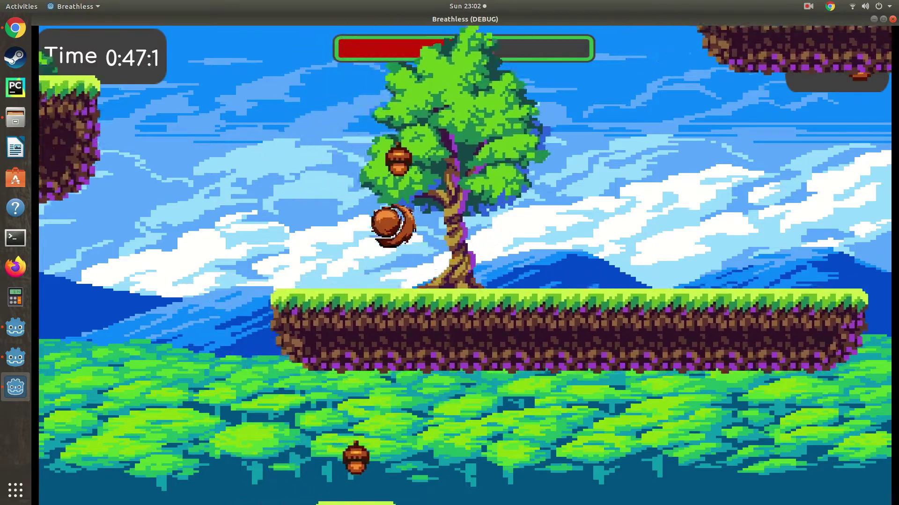
{"action": "key", "text": "Left"}
{"action": "key", "text": "Right"}
{"action": "key", "text": "Up"}
{"action": "key", "text": "Right"}
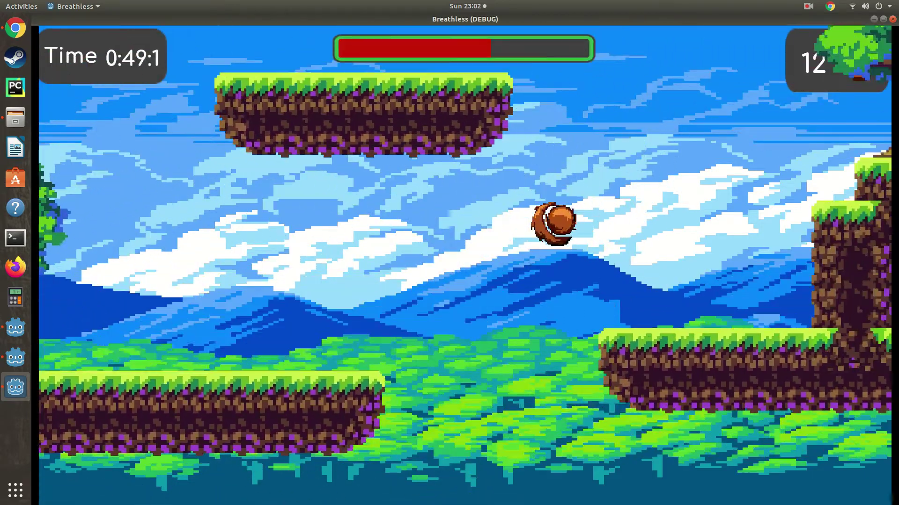
{"action": "key", "text": "Up"}
Glide left over the treetops, then hop across platforms and climb the acorn tree.
{"action": "key", "text": "Up"}
{"action": "key", "text": "Left"}
{"action": "key", "text": "Up"}
{"action": "key", "text": "Left"}
{"action": "key", "text": "Right"}
{"action": "key", "text": "Up"}
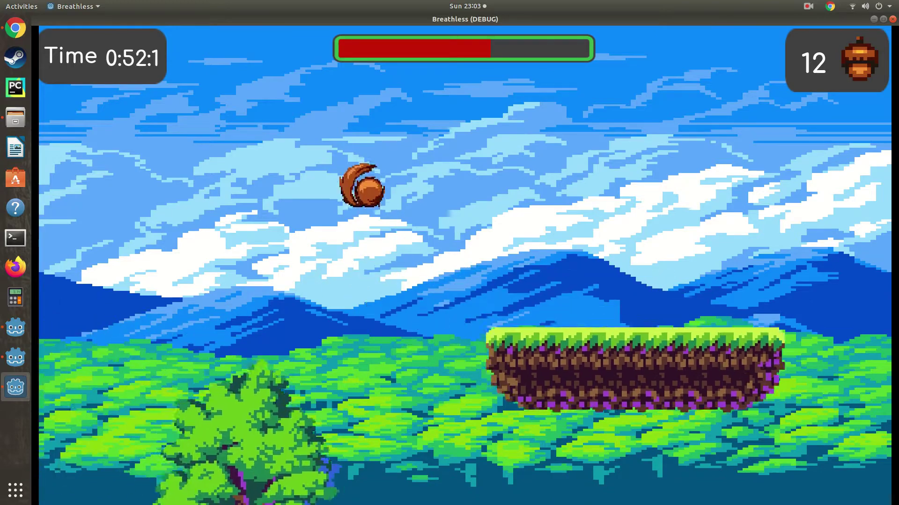
{"action": "key", "text": "Right"}
{"action": "key", "text": "Up"}
{"action": "key", "text": "Left"}
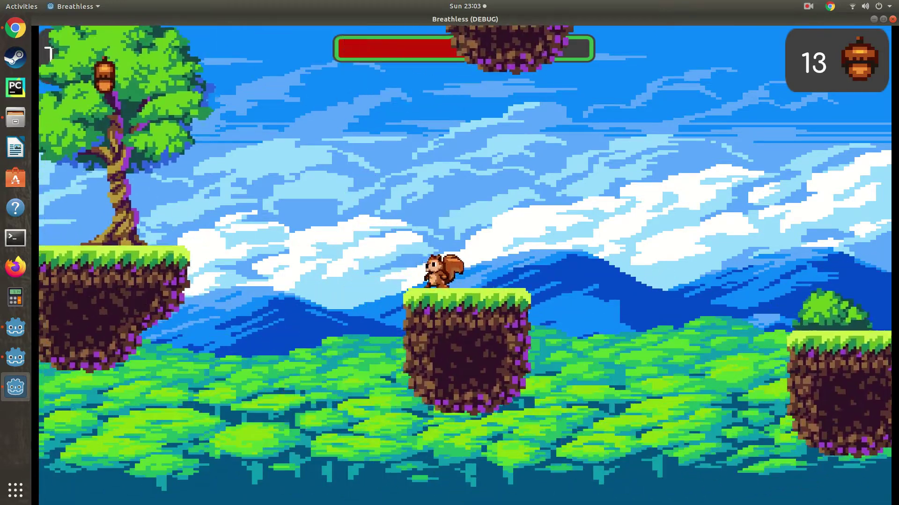
{"action": "key", "text": "Up"}
{"action": "key", "text": "Up"}
{"action": "key", "text": "Up"}
Climb the stepped platforms and settle the squirrel on the small floating platform.
{"action": "key", "text": "Left"}
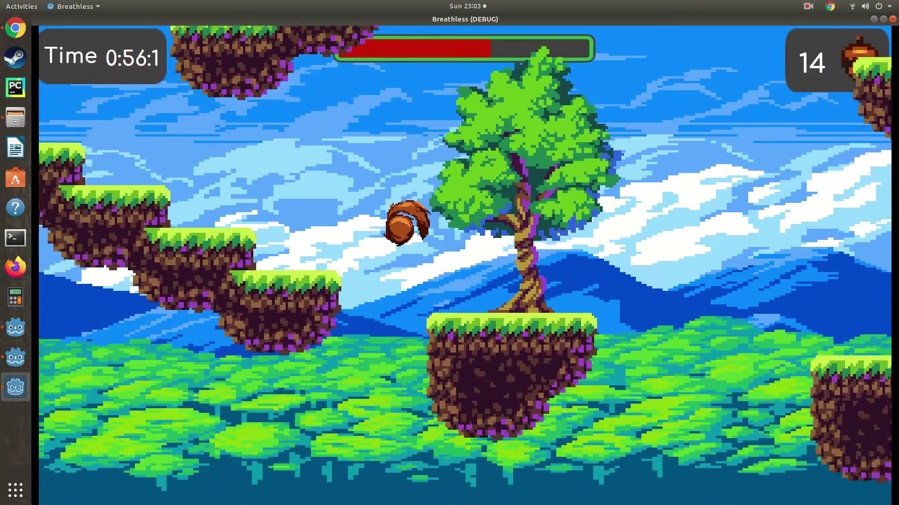
{"action": "key", "text": "Right"}
{"action": "key", "text": "Right"}
{"action": "key", "text": "Up"}
{"action": "key", "text": "Up"}
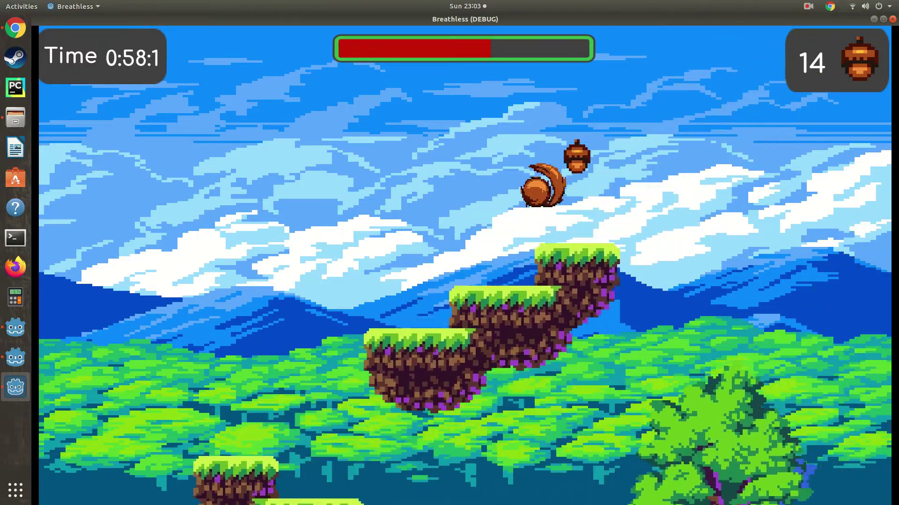
{"action": "key", "text": "Right"}
{"action": "key", "text": "Right"}
{"action": "key", "text": "Left"}
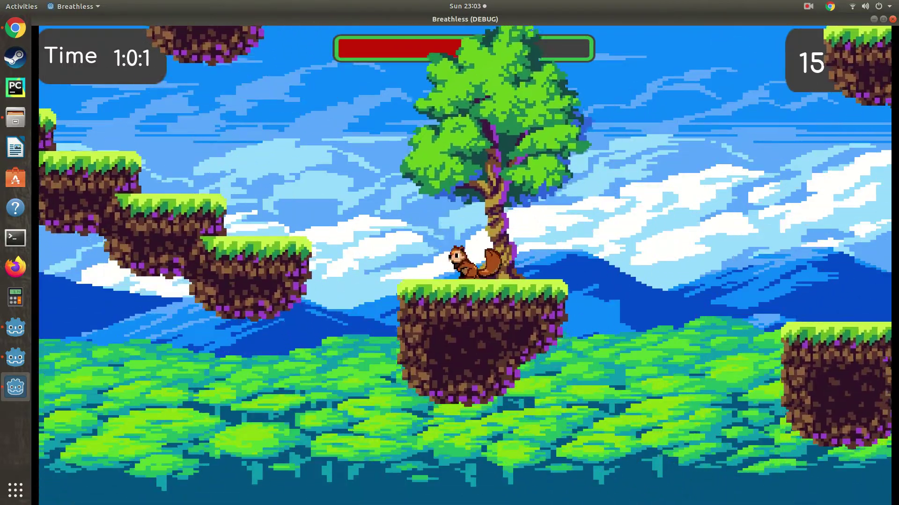
{"action": "key", "text": "Up"}
{"action": "key", "text": "Left"}
{"action": "key", "text": "Up"}
{"action": "key", "text": "Left"}
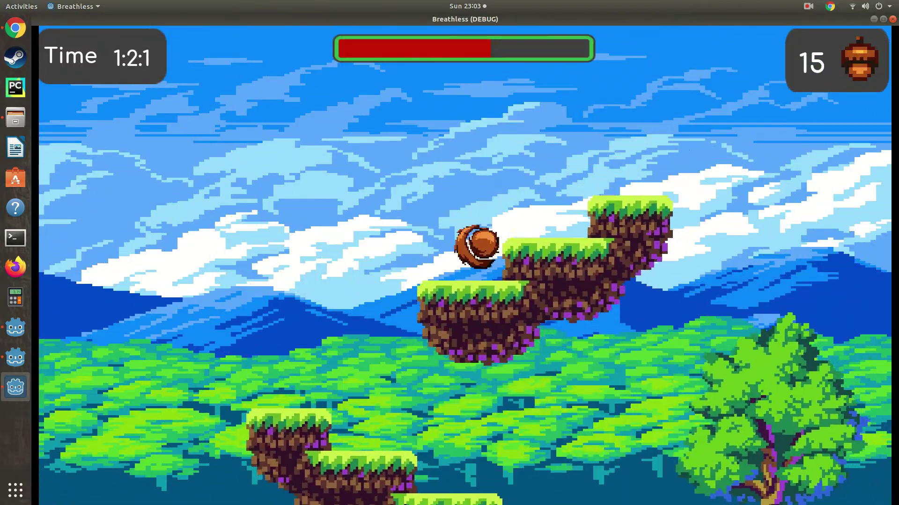
{"action": "key", "text": "Up"}
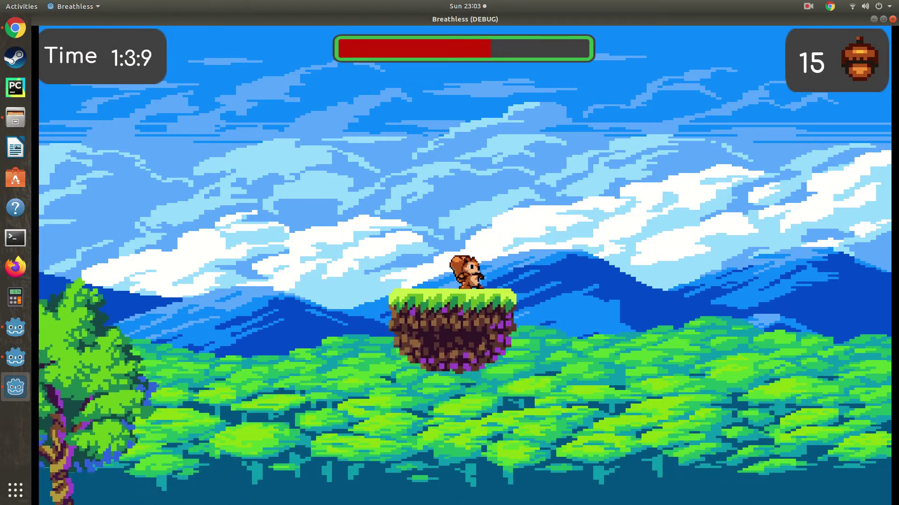